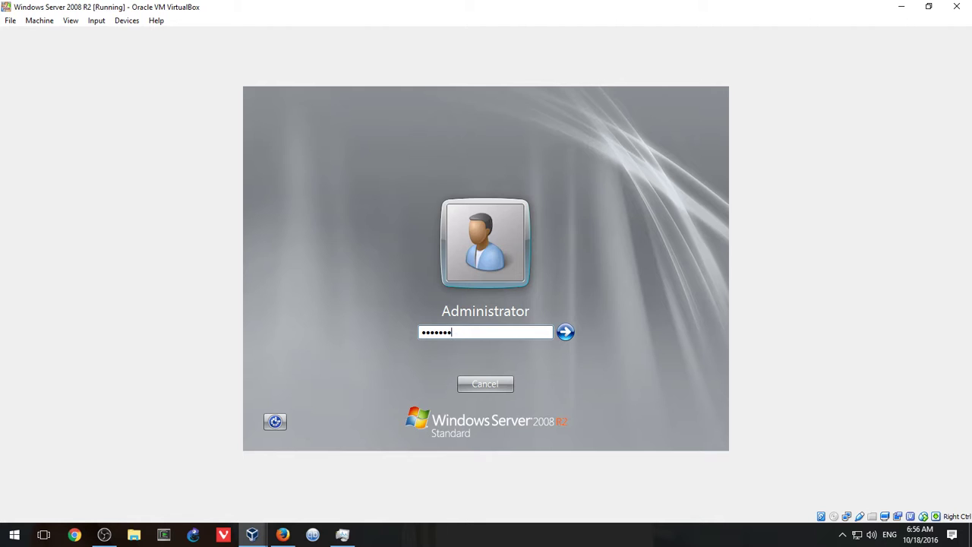
Sign in to the Administrator account, then dismiss the Shutdown Event Tracker and Initial Configuration Tasks windows.
key(Return)
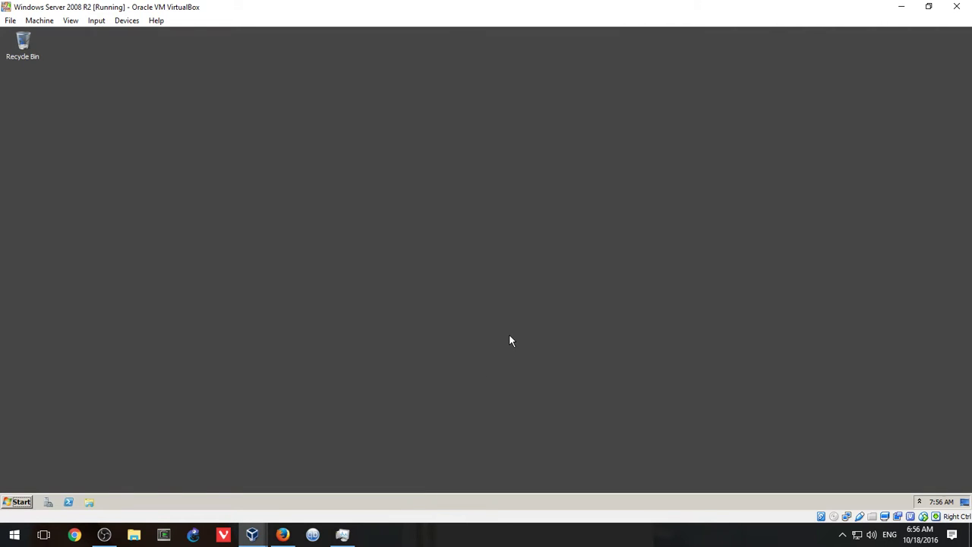
click(17, 502)
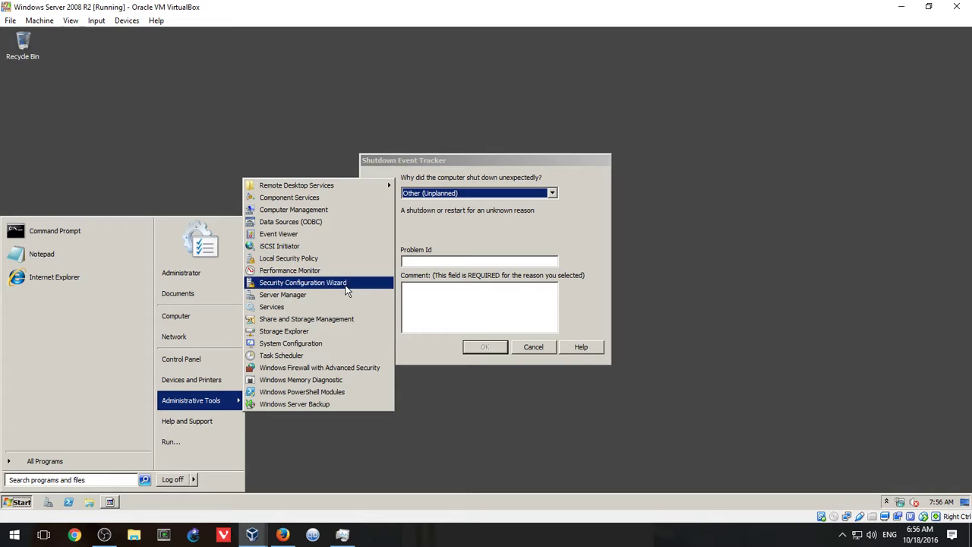
click(406, 301)
click(533, 347)
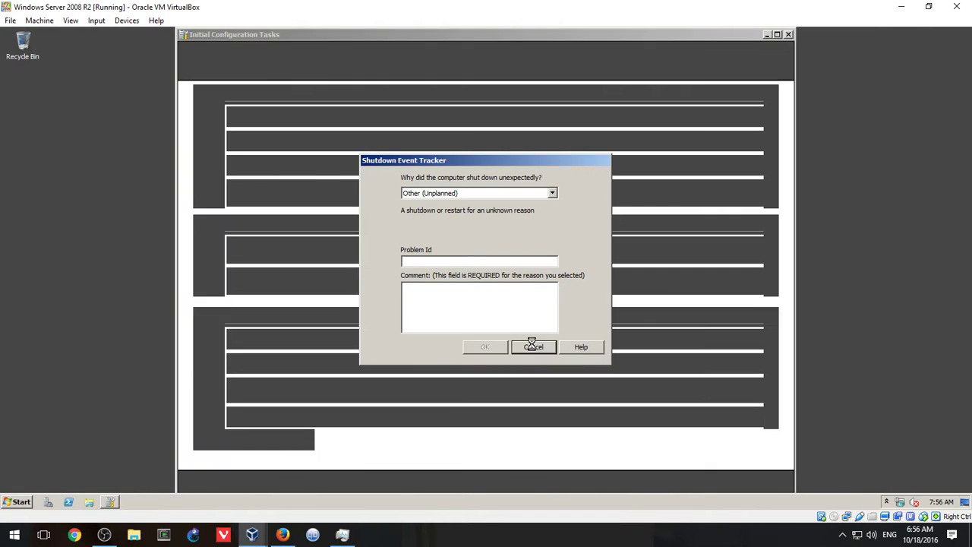
click(788, 35)
click(788, 36)
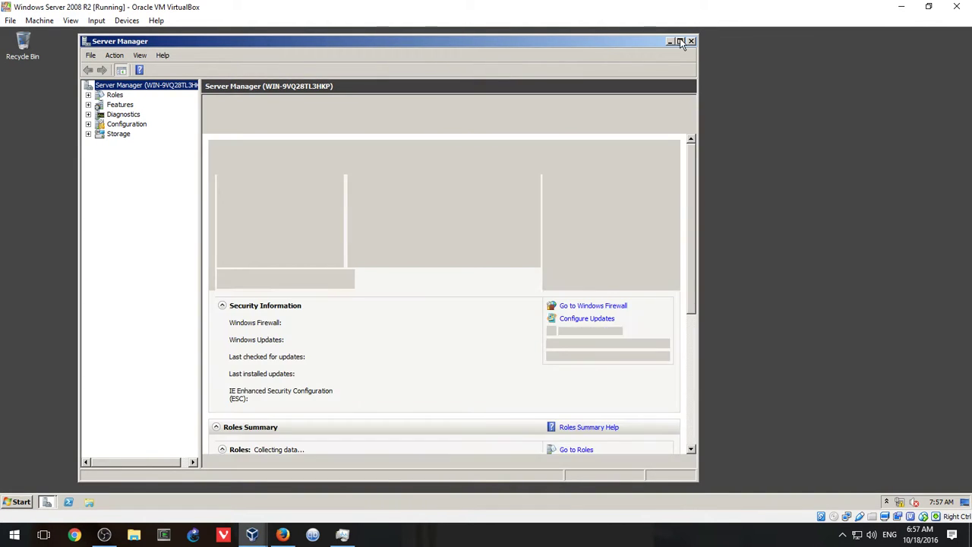
Maximize Server Manager and start adding a role to the server, selecting DHCP Server as the role to install.
click(680, 41)
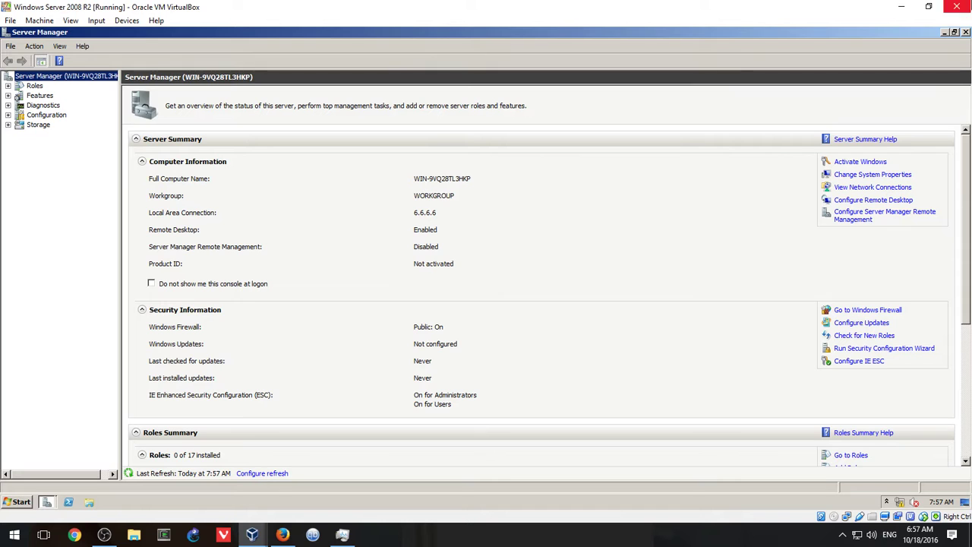
right_click(33, 86)
click(57, 91)
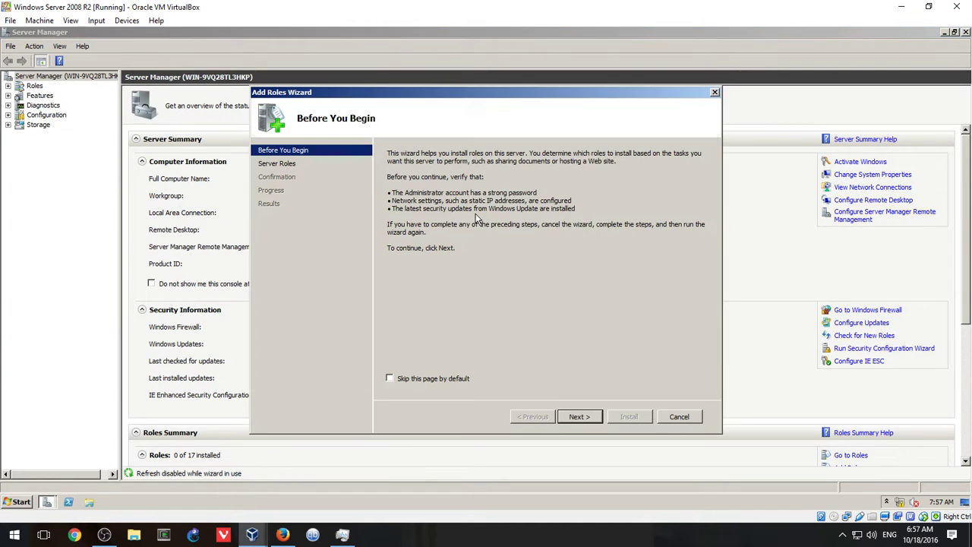
click(427, 379)
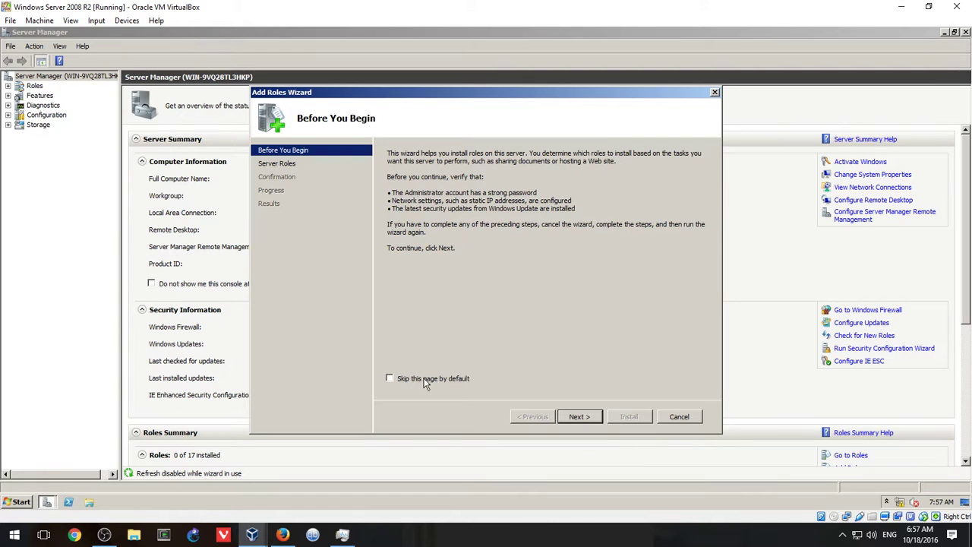
click(595, 416)
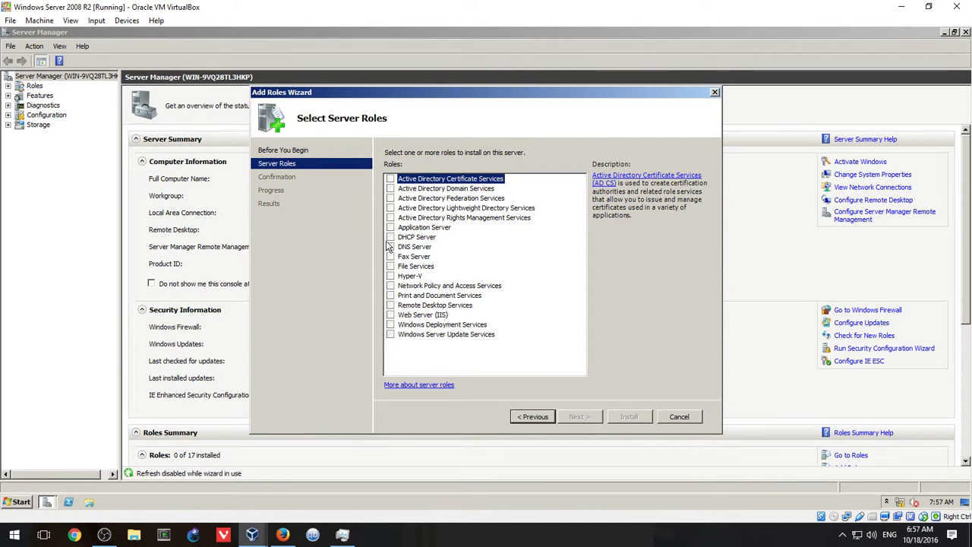
click(389, 237)
click(583, 416)
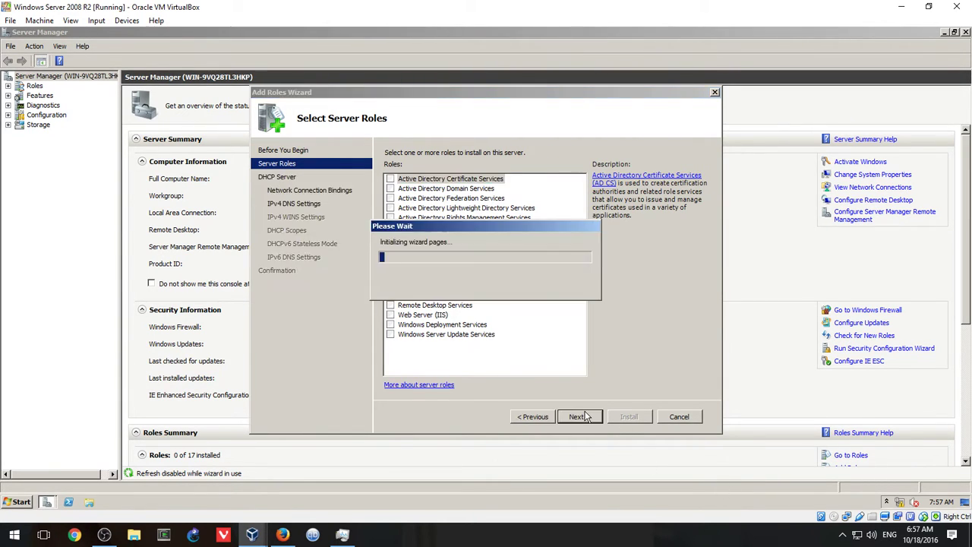
Accept the default network connection binding and set the IPv4 parent domain to sysops.inc, keeping WINS as not required.
click(594, 415)
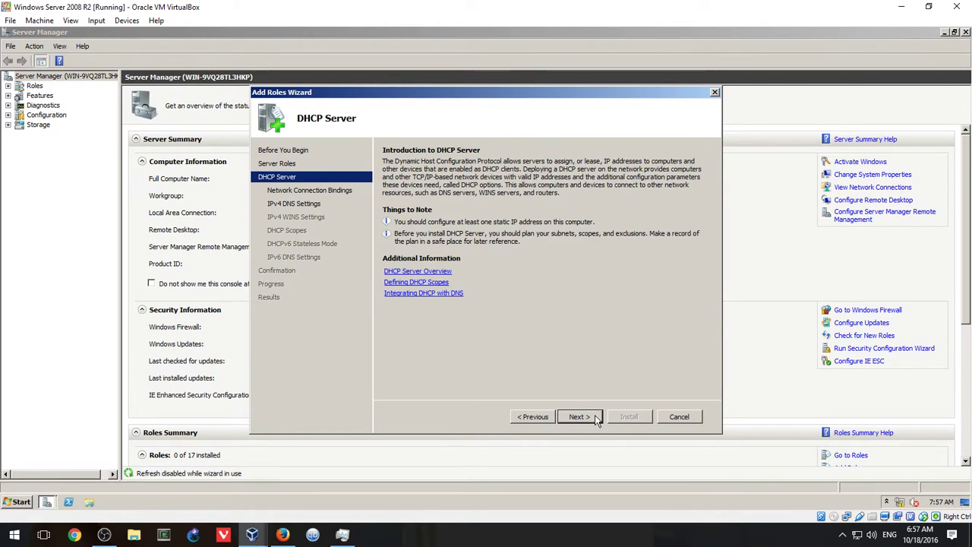
click(595, 416)
click(581, 416)
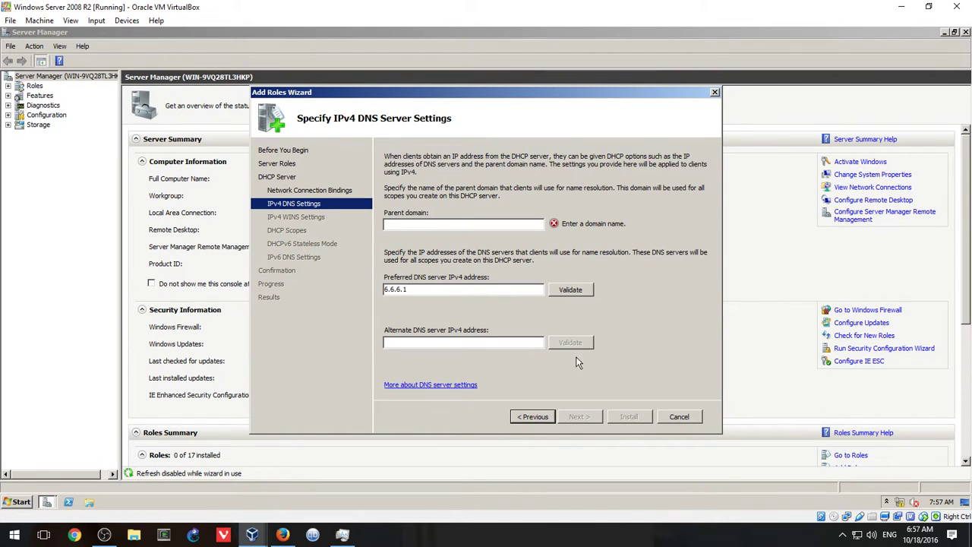
text(sy)
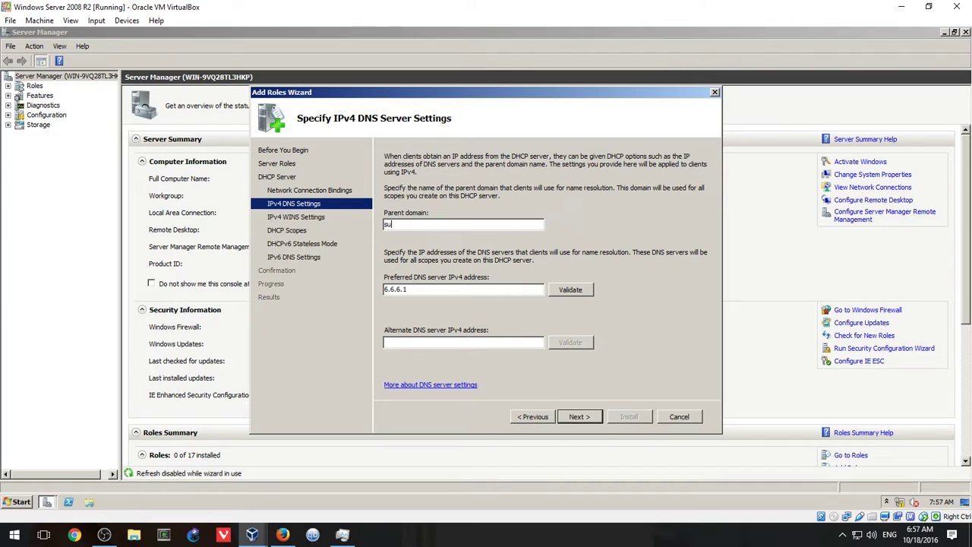
text(sops.inc)
click(596, 418)
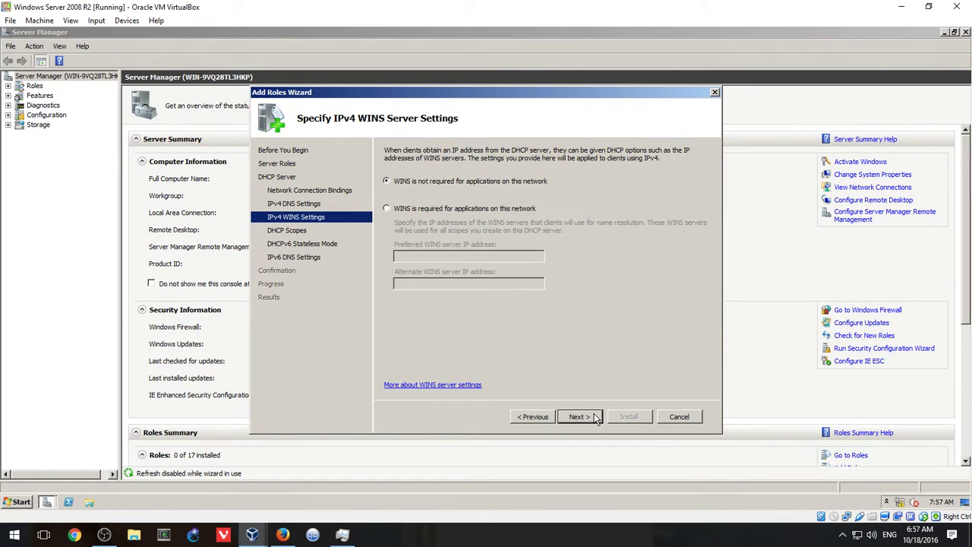
click(596, 417)
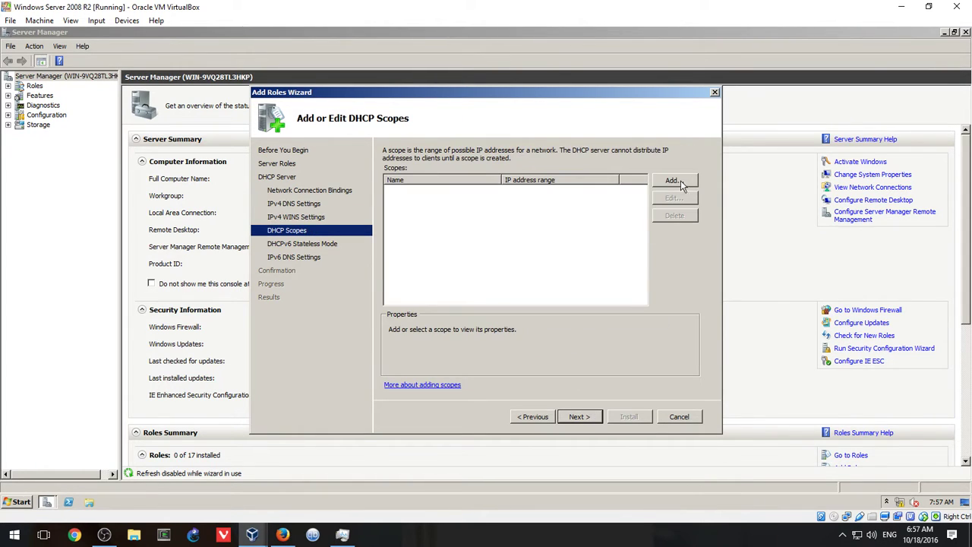
Add a DHCP scope named sysopsdhcpdeamon with an IP address range from 6.6.6.100 to 6.6.6.150.
click(673, 181)
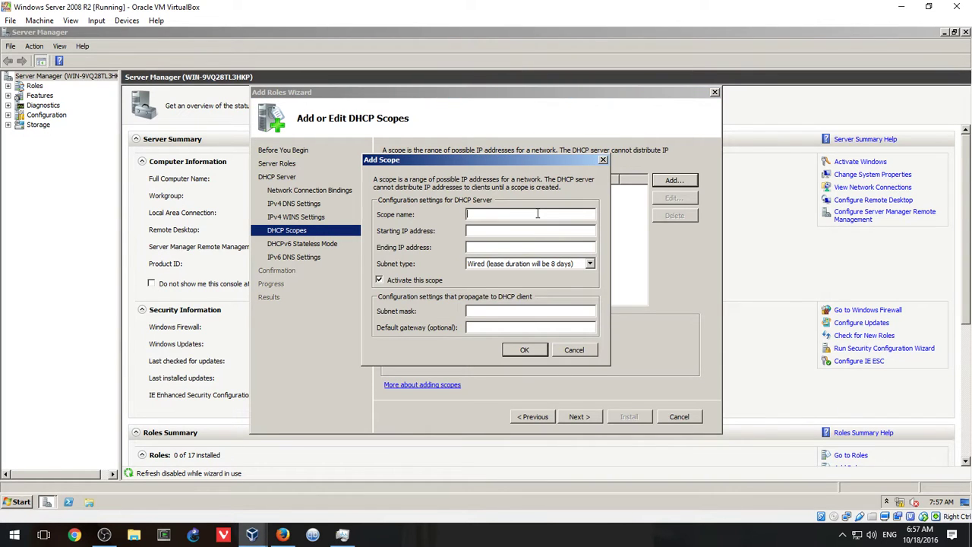
text(sys)
text(opsdhcpdeamon)
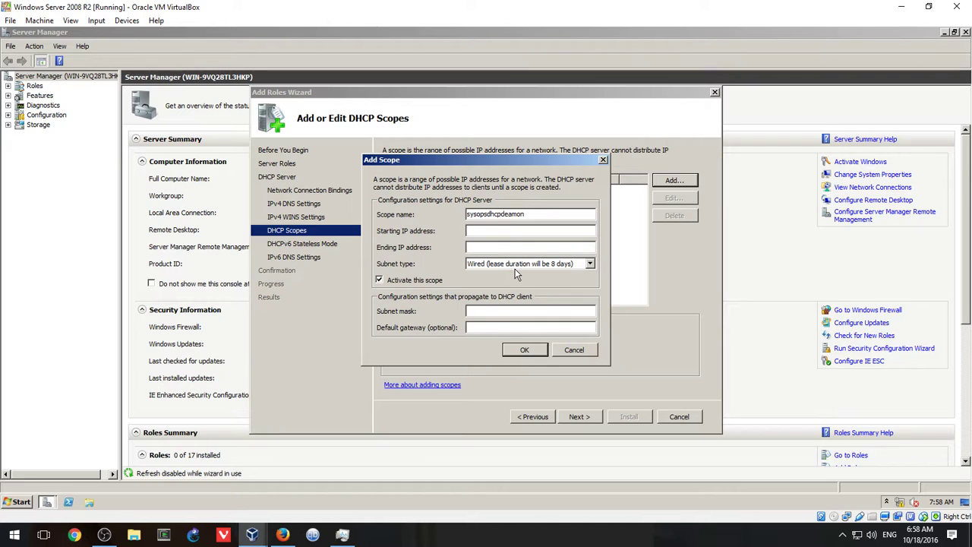
text(6.6.6.100)
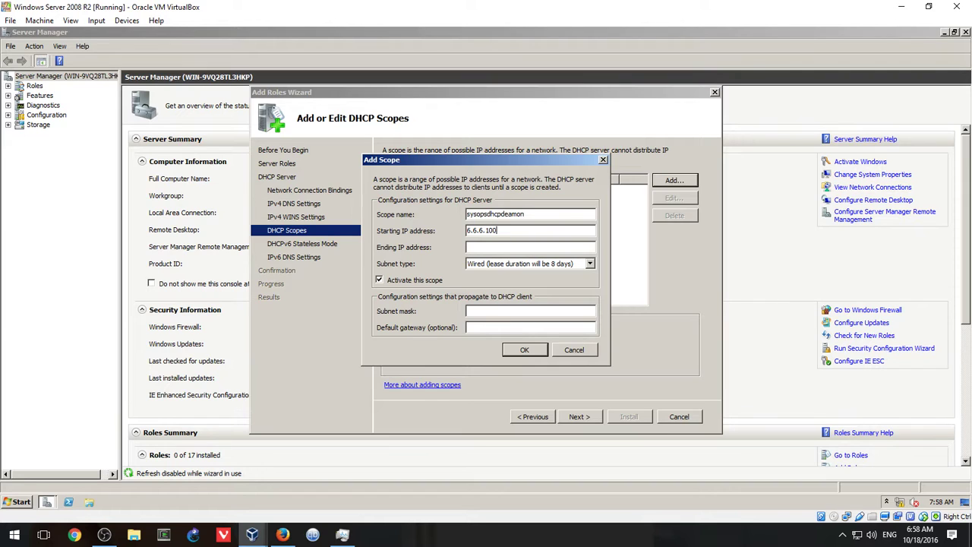
click(467, 247)
text(6.6.6.150)
Keep the scope's subnet type as Wired, set its default gateway to 6.6.6.1, and confirm the scope.
click(519, 265)
click(519, 274)
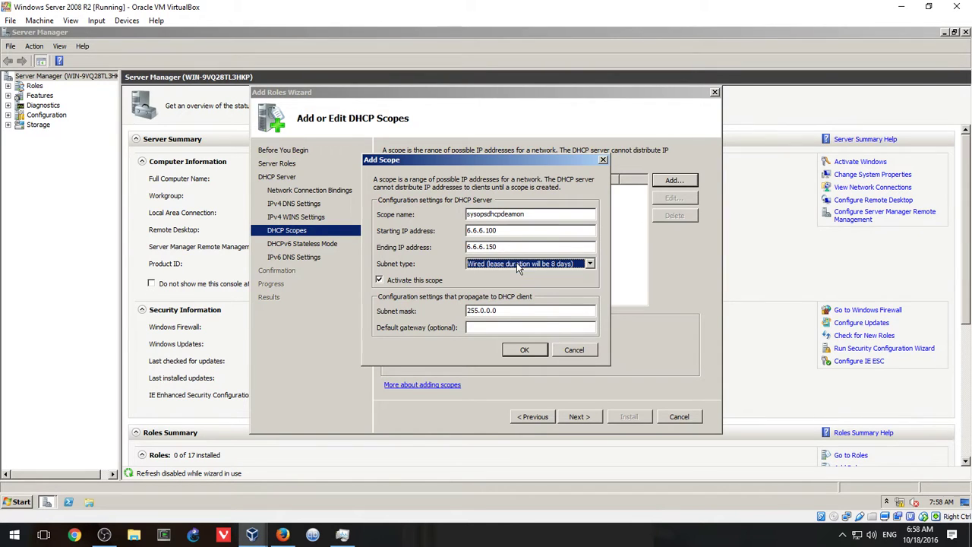
click(478, 328)
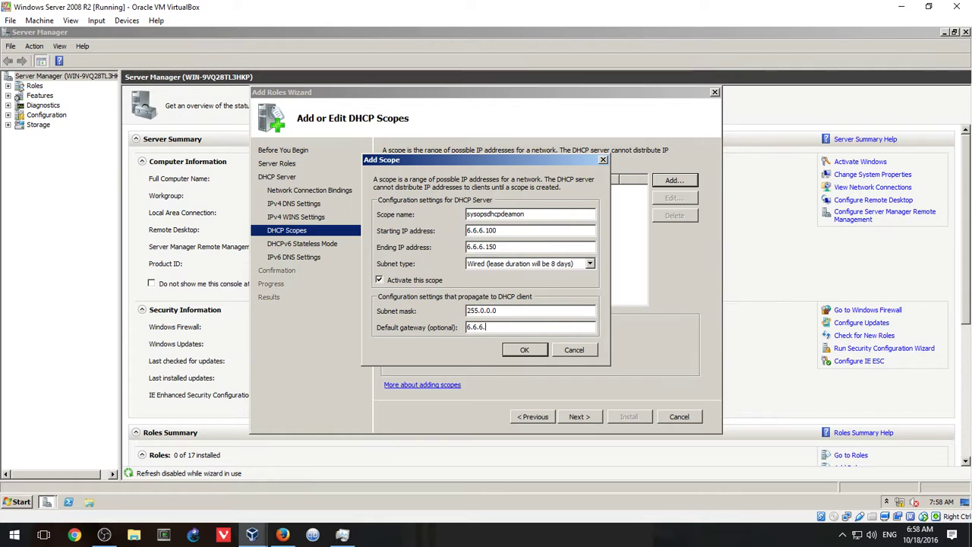
click(524, 349)
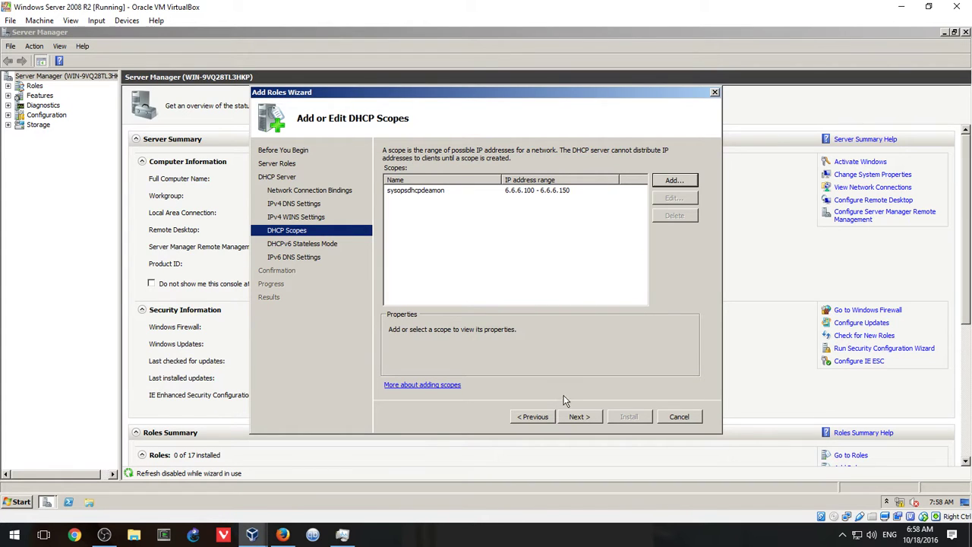
Disable DHCPv6 stateless mode for this server, install the DHCP Server role, and close the wizard.
click(578, 416)
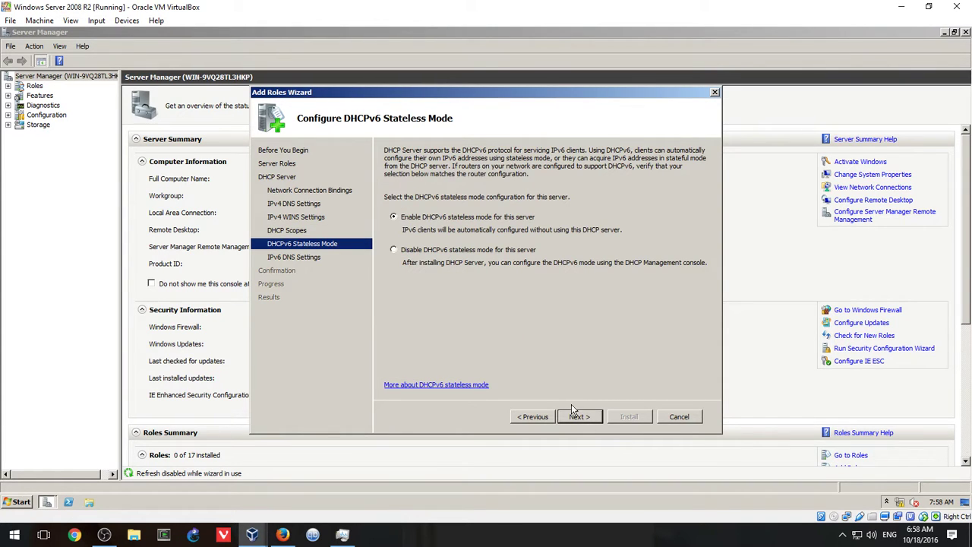
click(476, 250)
click(579, 417)
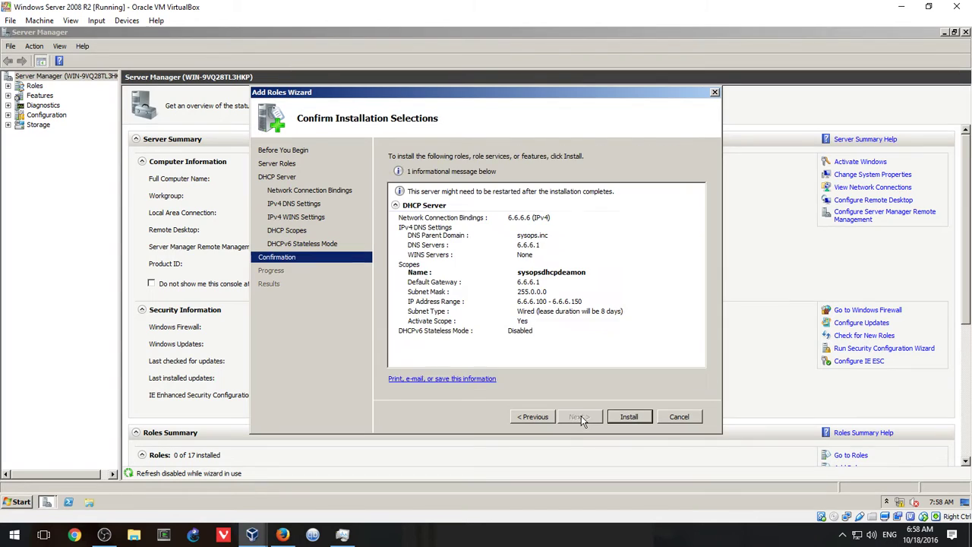
click(627, 418)
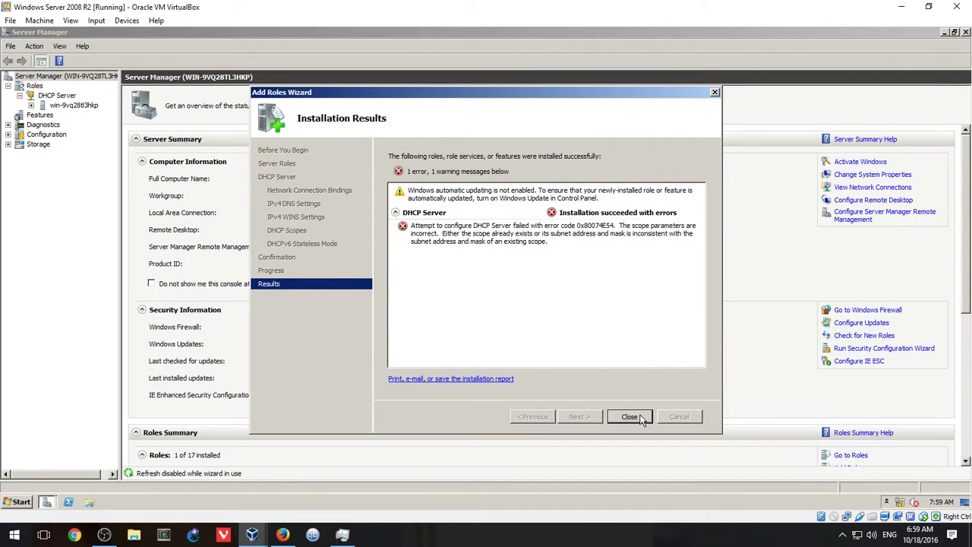
click(641, 418)
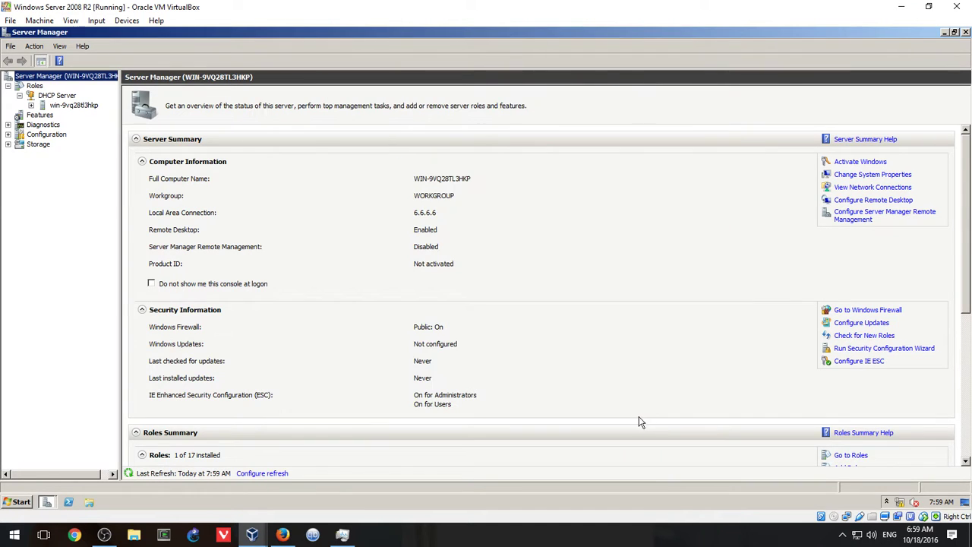
Expand the DHCP server's IPv4 scope and examine its address pool, address leases, reservations and scope options.
click(31, 106)
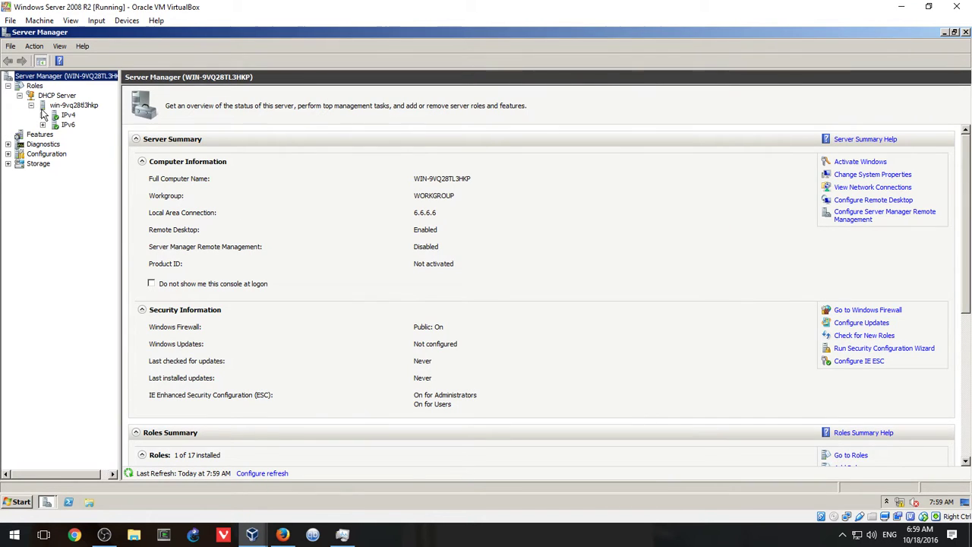
click(43, 114)
double_click(80, 125)
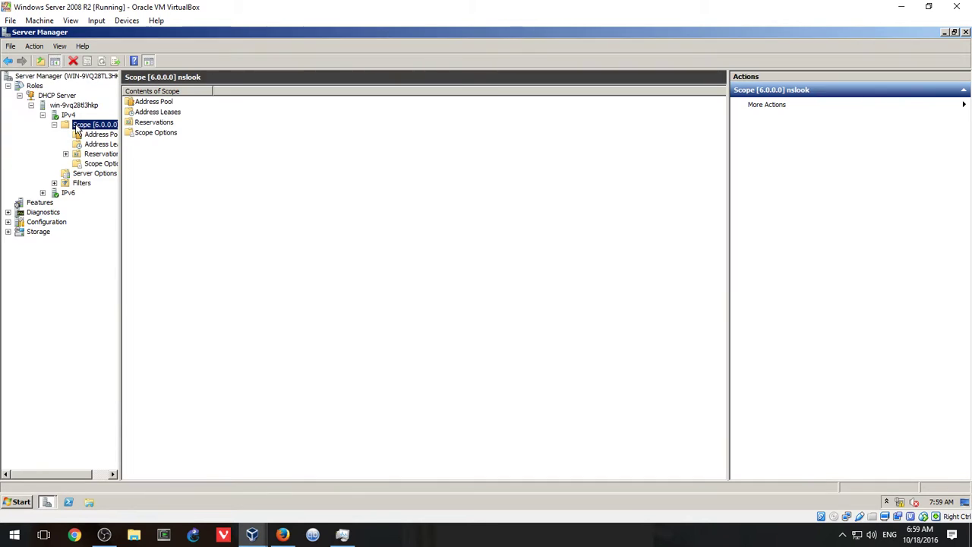
click(97, 134)
click(99, 144)
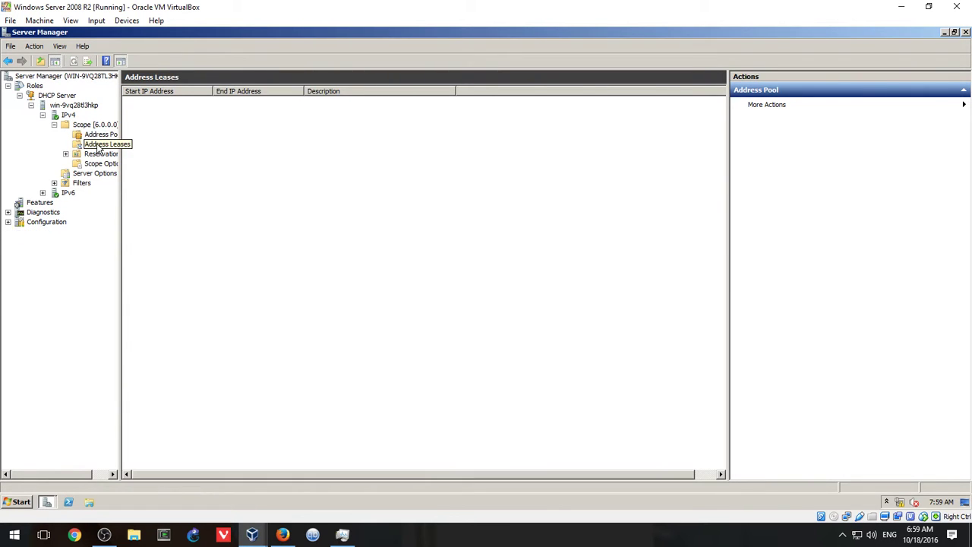
click(101, 154)
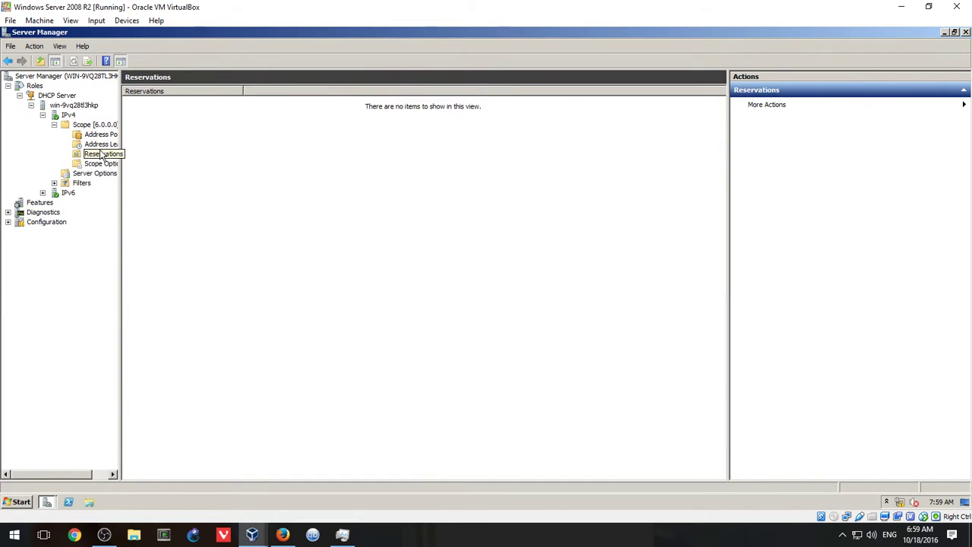
click(97, 164)
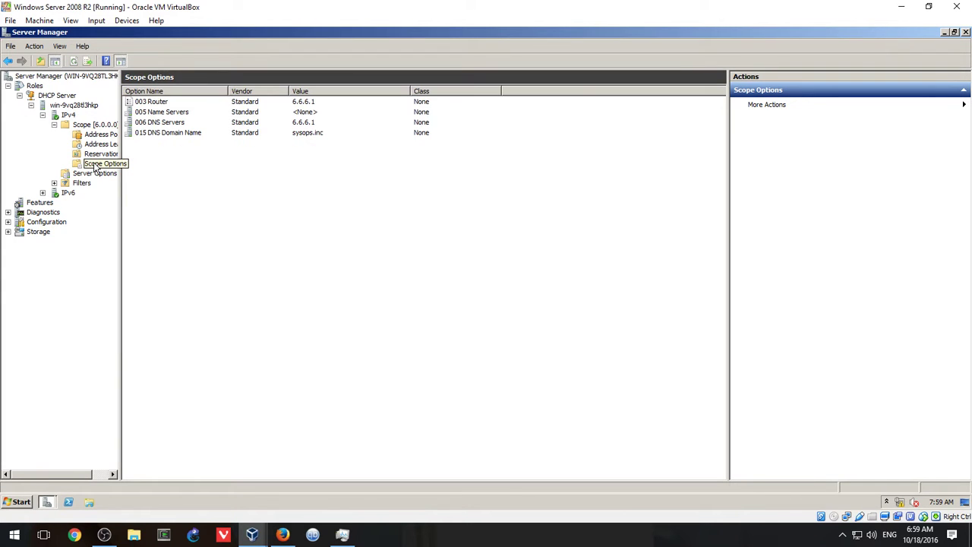
Try to open the properties of the 006 DNS Servers option in the scope options.
double_click(252, 123)
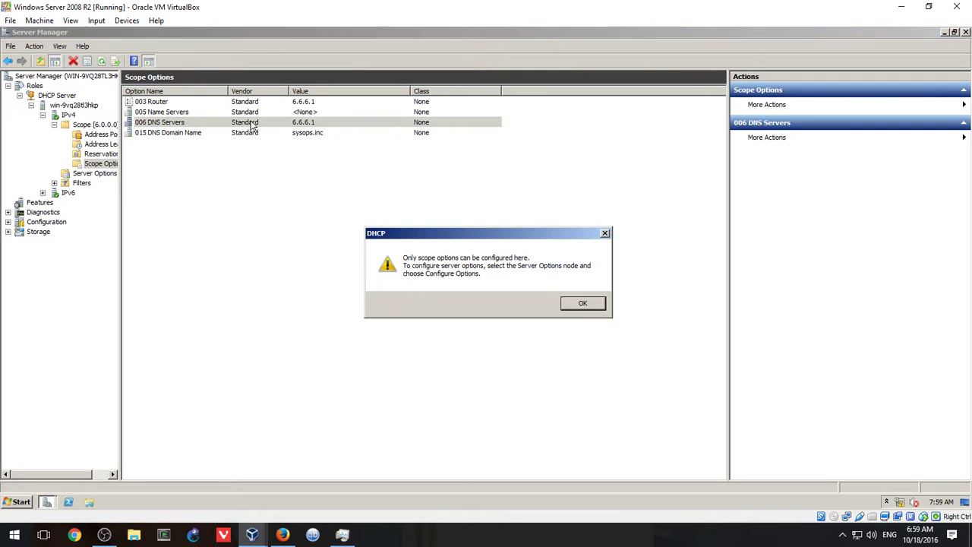
click(583, 303)
right_click(296, 126)
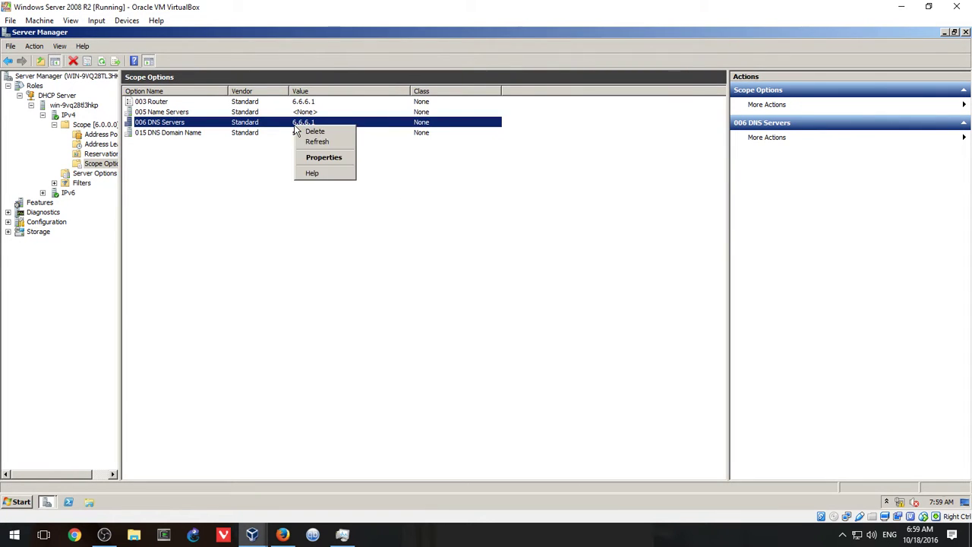
click(324, 158)
click(583, 304)
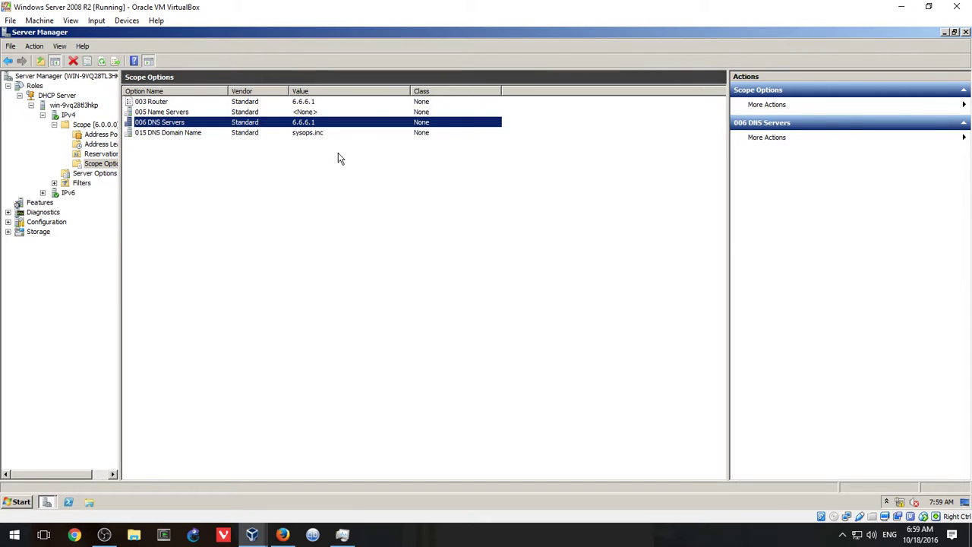
Refresh the IPv4 scope and open its Reservations from the scope contents.
right_click(82, 125)
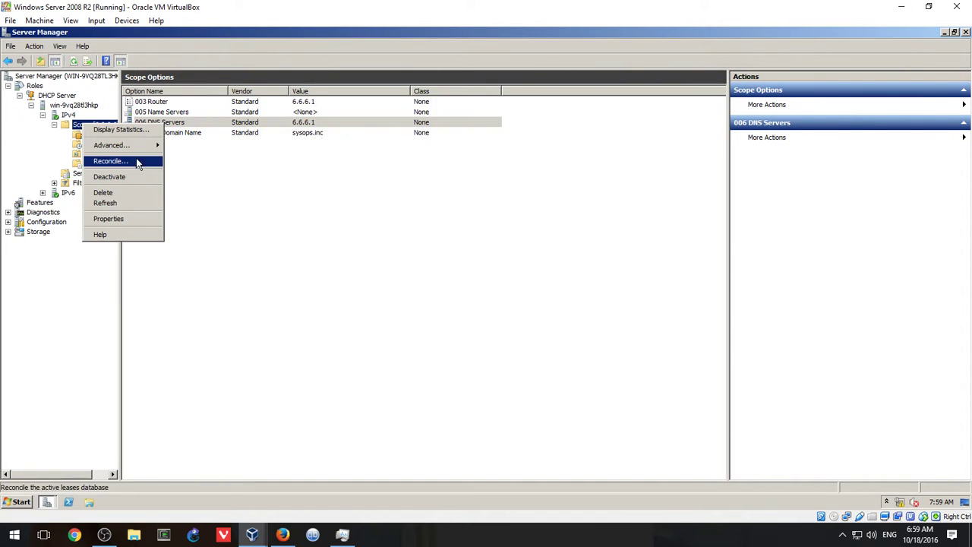
click(114, 203)
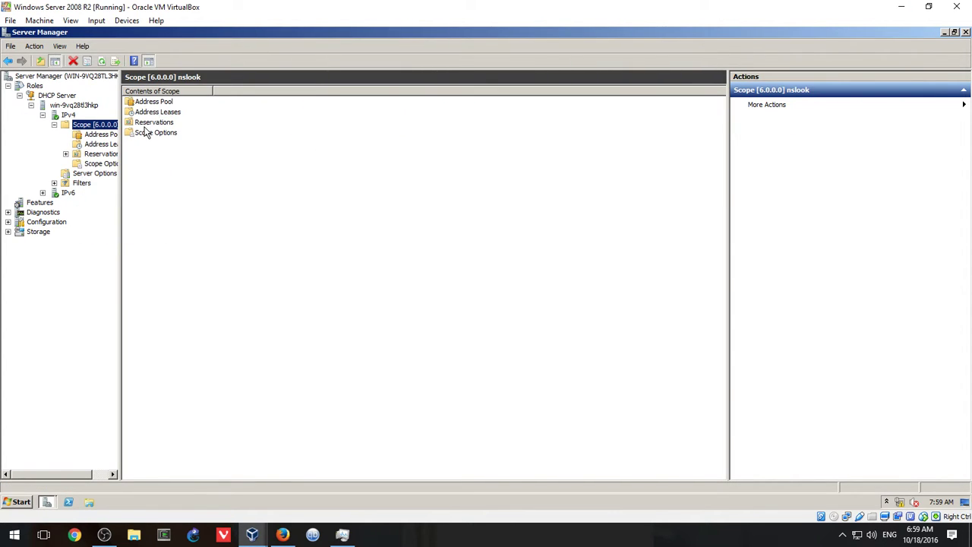
click(146, 132)
double_click(152, 123)
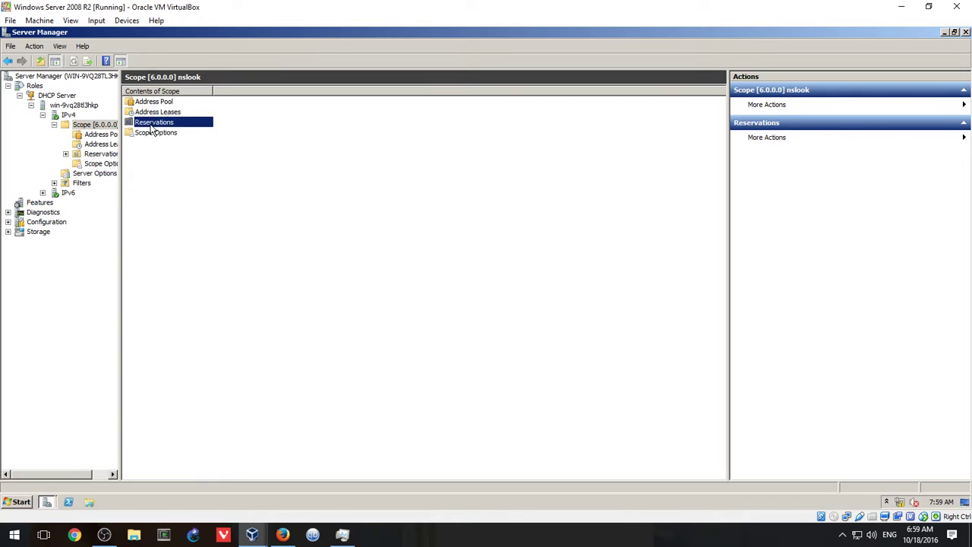
Review the IPv4 scope's options and return to the contents of the IPv4 node.
click(102, 165)
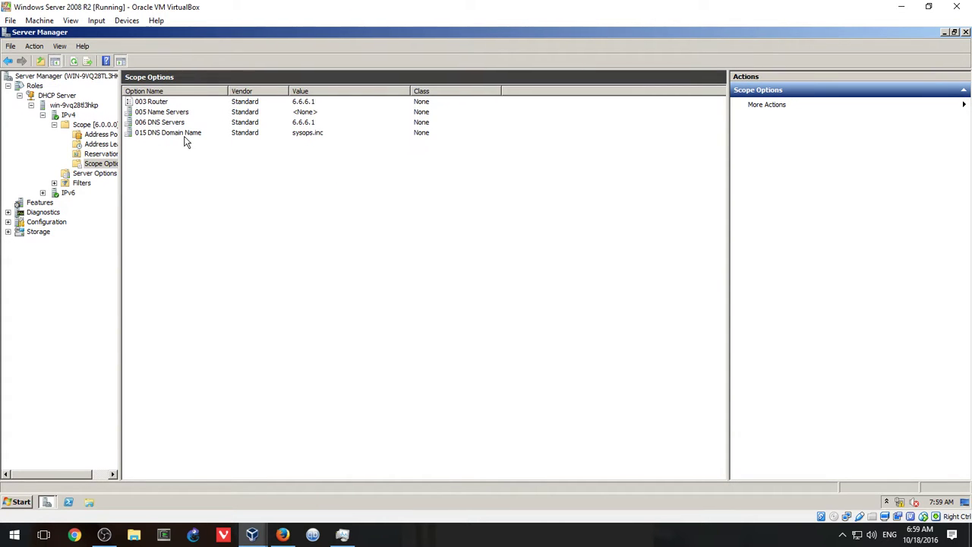
click(68, 115)
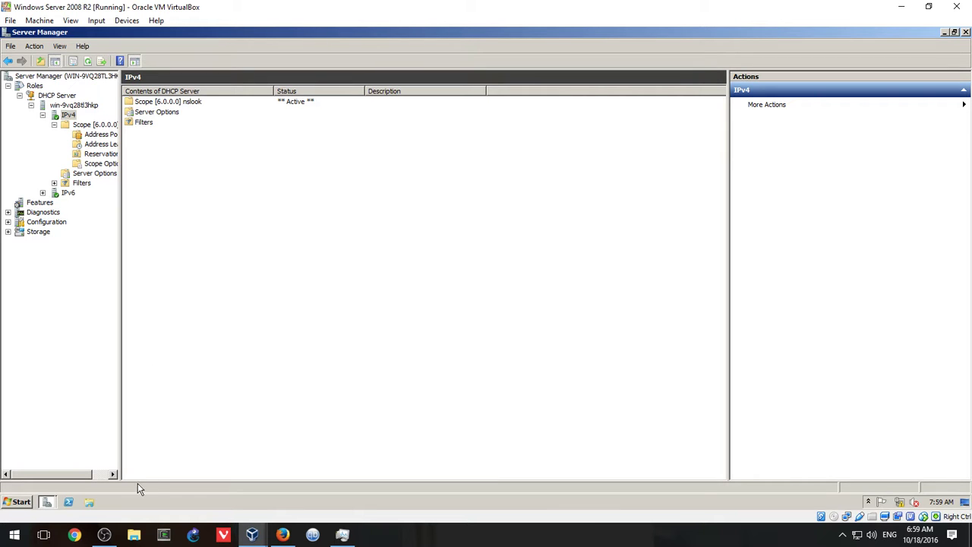
Switch to Oracle VM VirtualBox Manager, start the Alpine-3.4.3 virtual machine and minimize the manager.
click(249, 535)
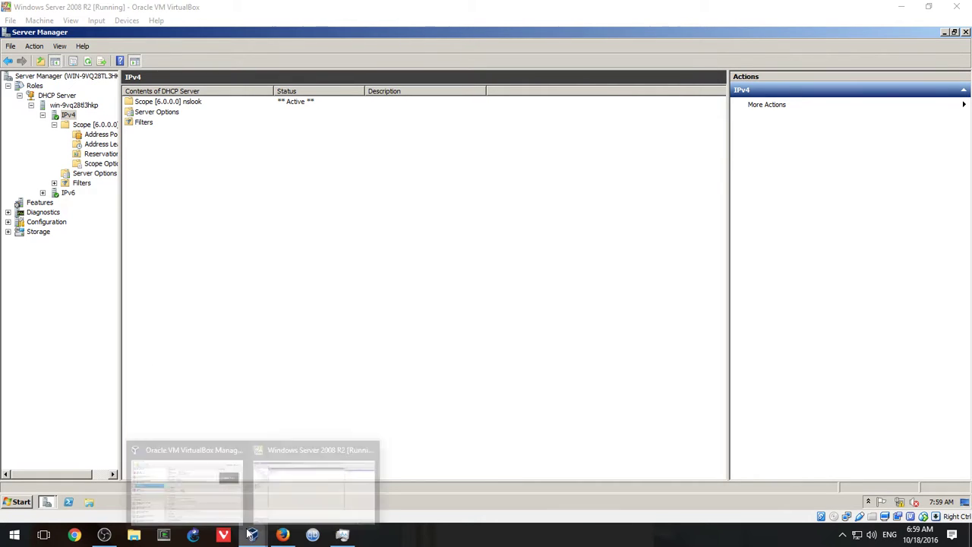
click(187, 487)
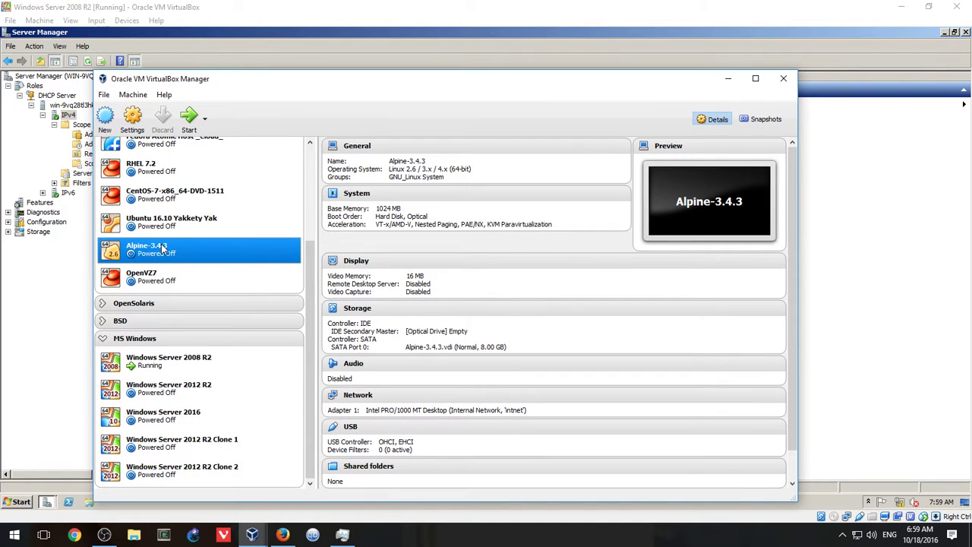
double_click(162, 249)
click(728, 79)
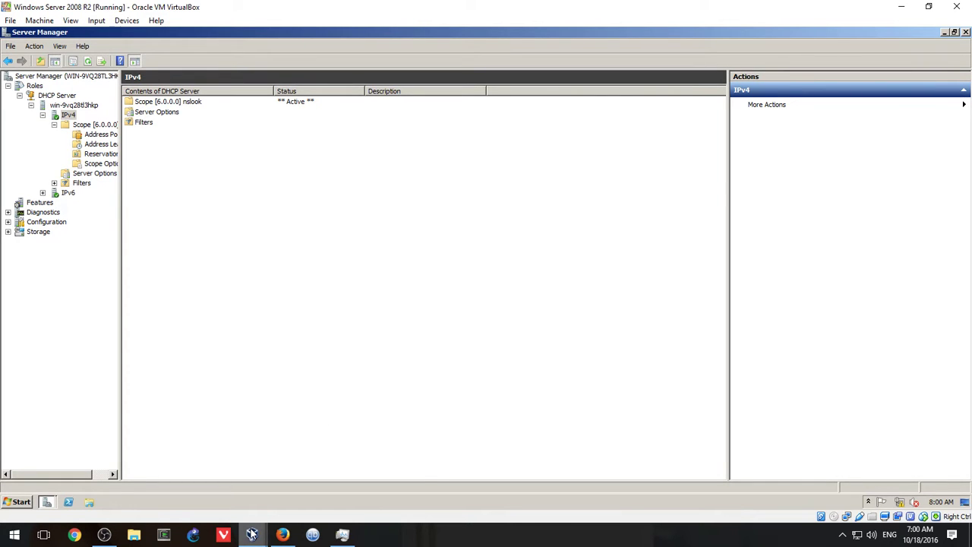
Bring the Alpine-3.4.3 machine's window to the front, reposition it and boot the Linux grsec entry.
mouse_move(252, 534)
click(376, 490)
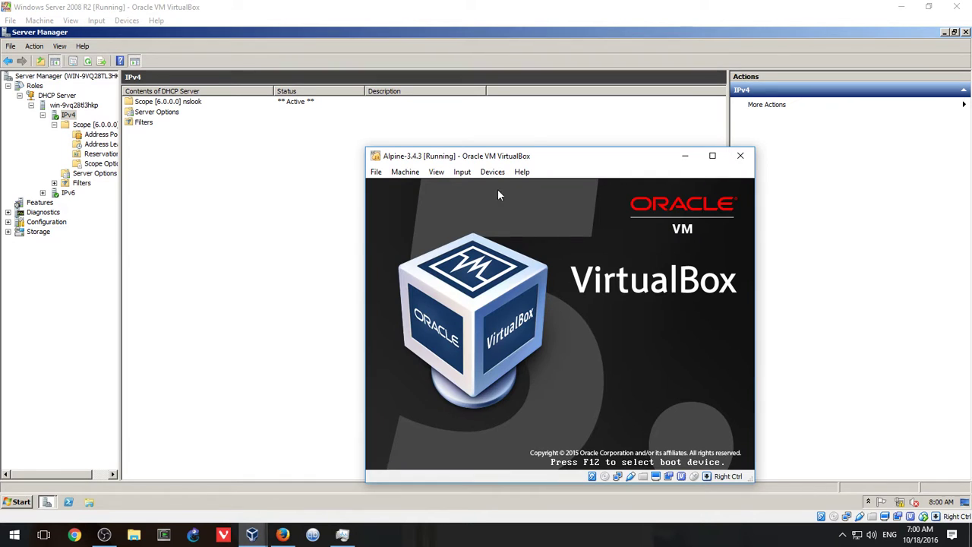
drag(535, 161, 567, 125)
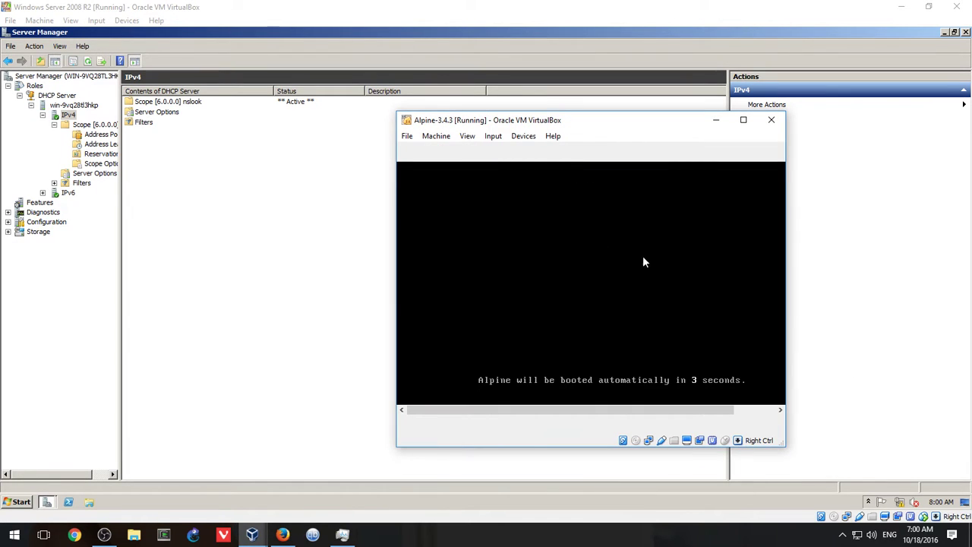
click(679, 270)
key(Escape)
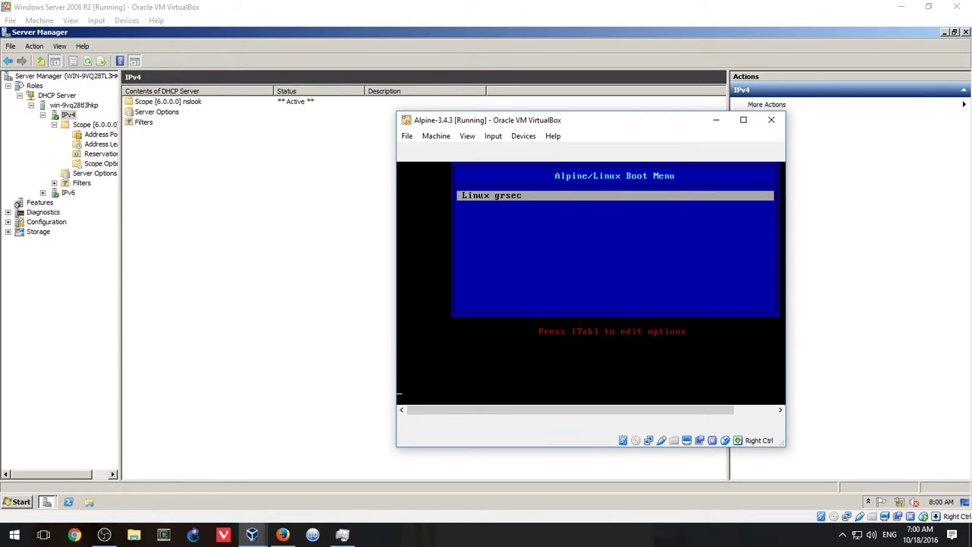
key(Return)
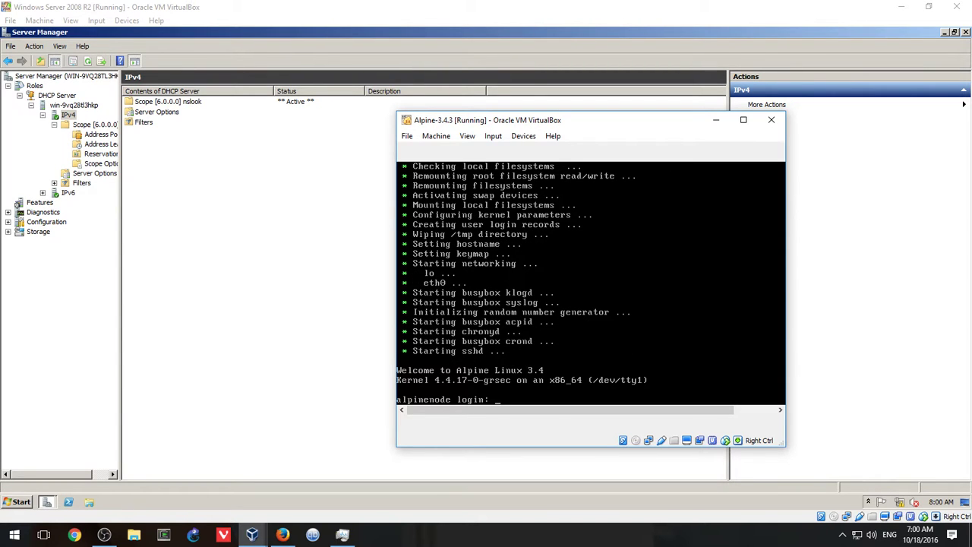
Log in to the Alpine machine with the account's user name and password, and list its network interfaces with ifconfig.
text(idenis)
key(Return)
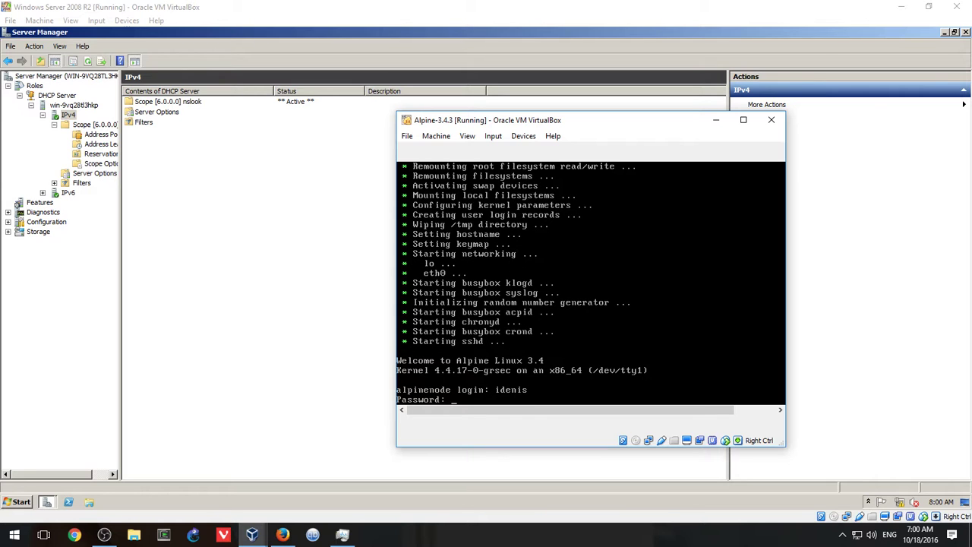
key(Return)
text(ifconfig)
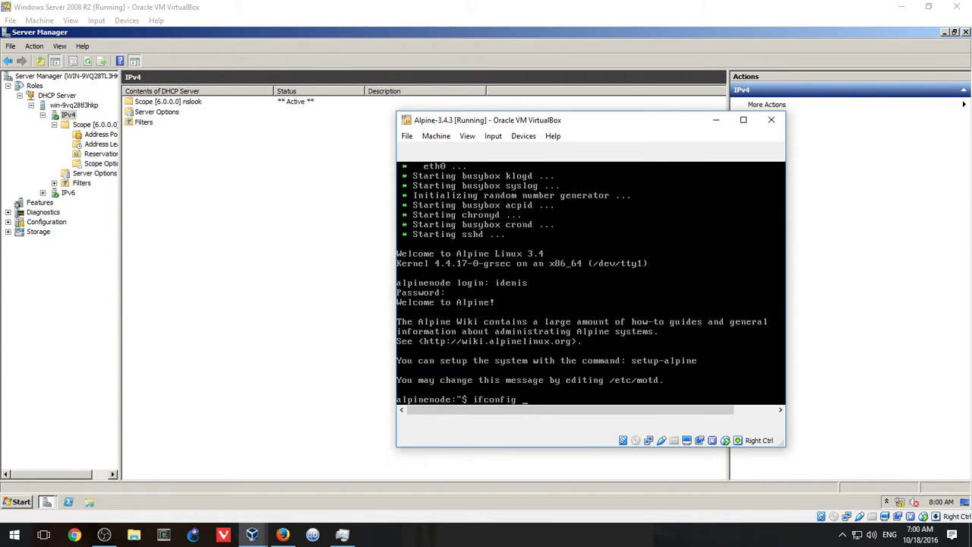
key(Return)
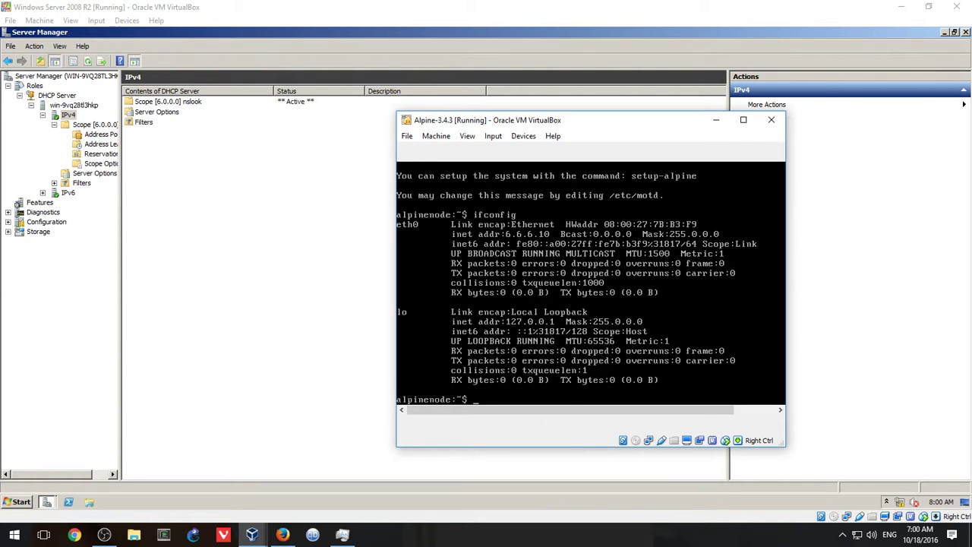
Reboot the Alpine machine with sudo reboot, entering the account password, and boot the Linux grsec entry.
text(reboot)
key(Return)
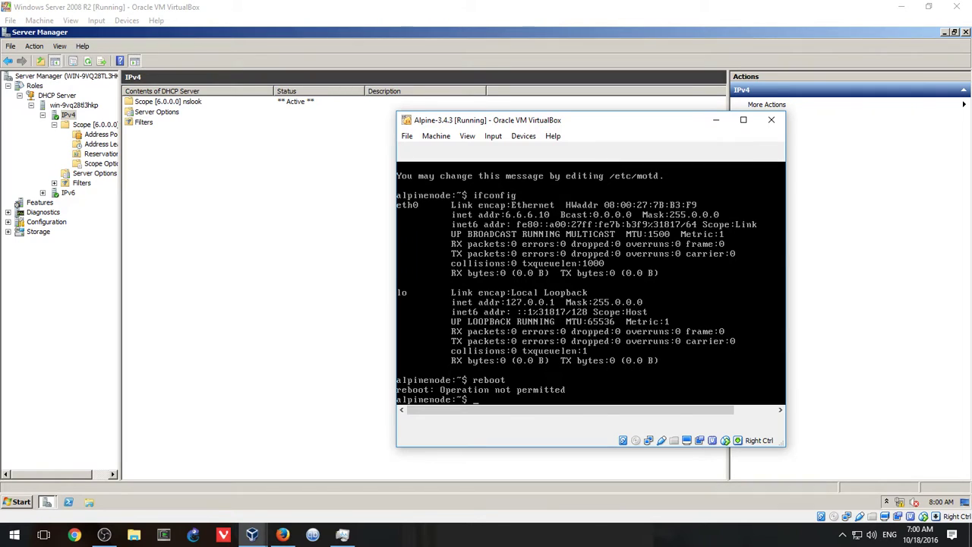
text(sudo reboot)
key(Return)
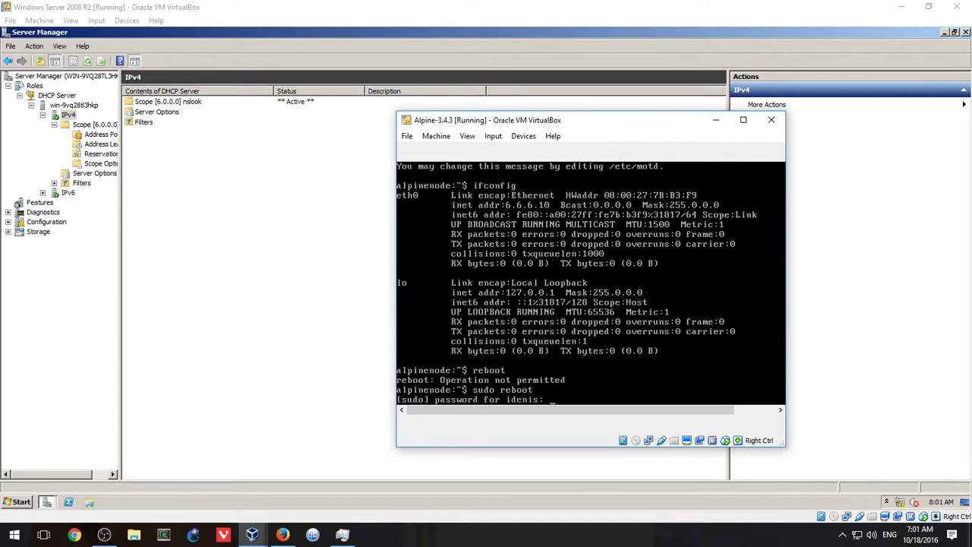
key(Return)
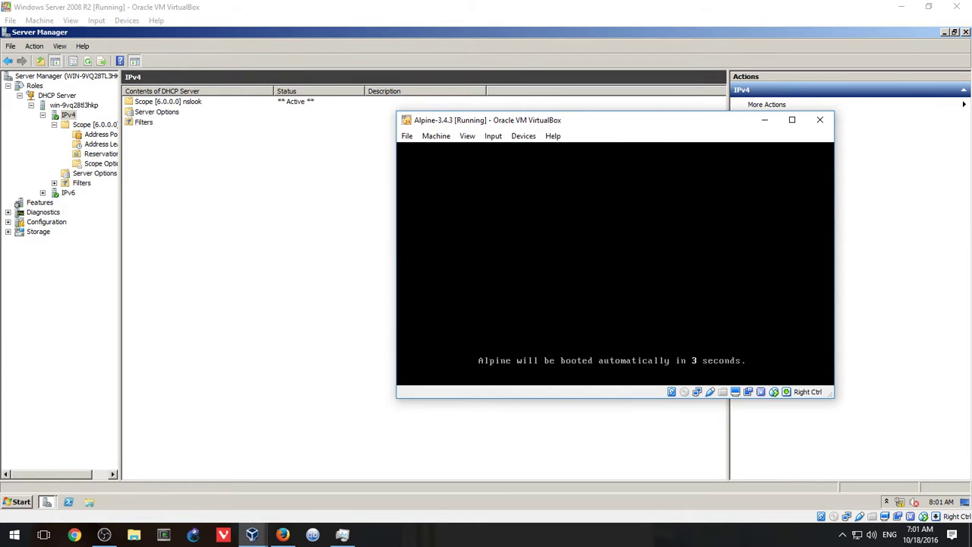
key(Escape)
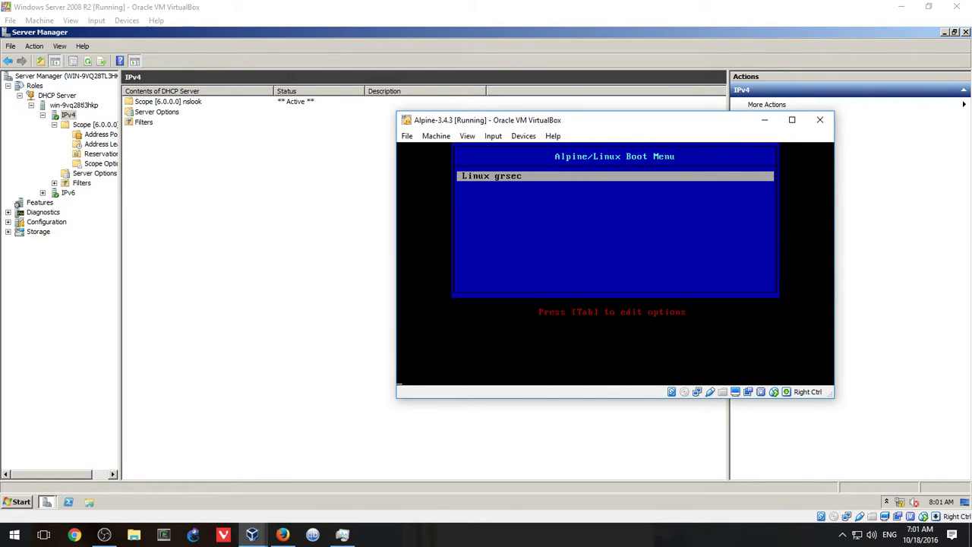
key(Return)
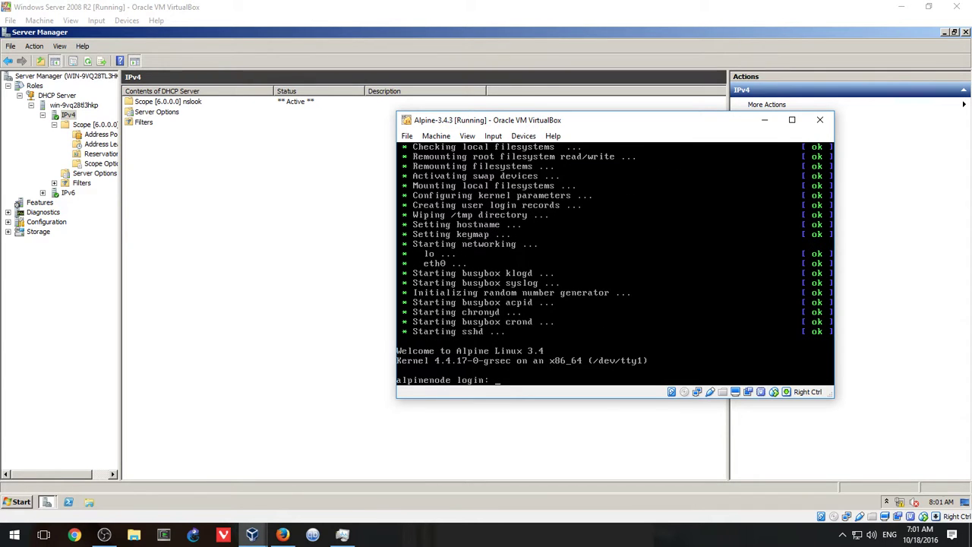
Log in to the rebooted Alpine machine with the user name and password, and check its IP address with ifconfig.
text(idenis)
key(Return)
key(Return)
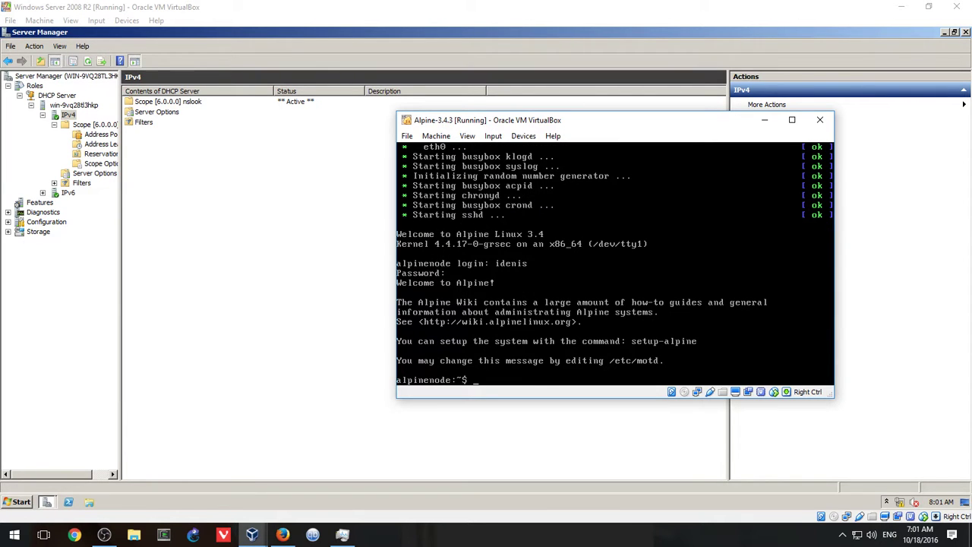
text(ifconfig)
key(Return)
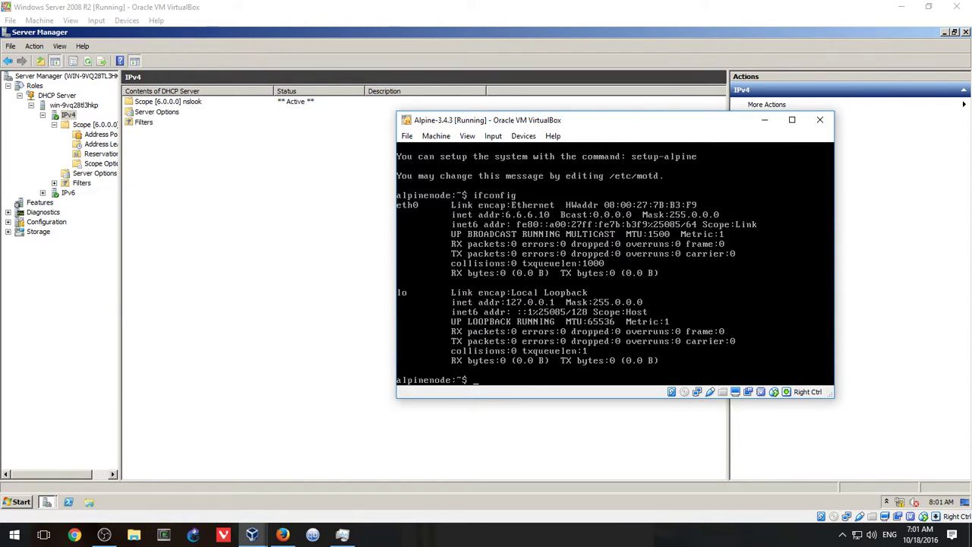
Examine the Alpine client's entry and its available actions in the DHCP scope's address leases, and return to the Alpine machine's window.
drag(608, 121, 639, 125)
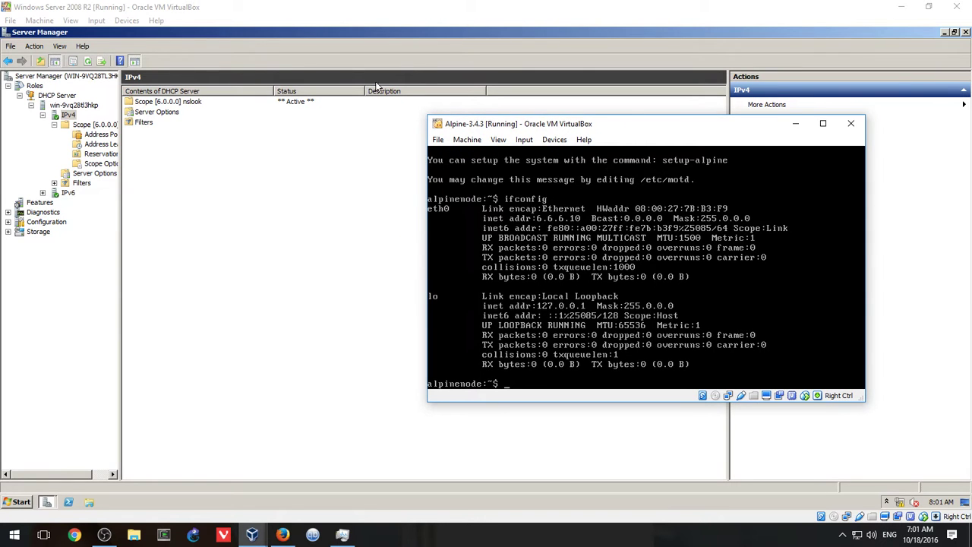
click(108, 144)
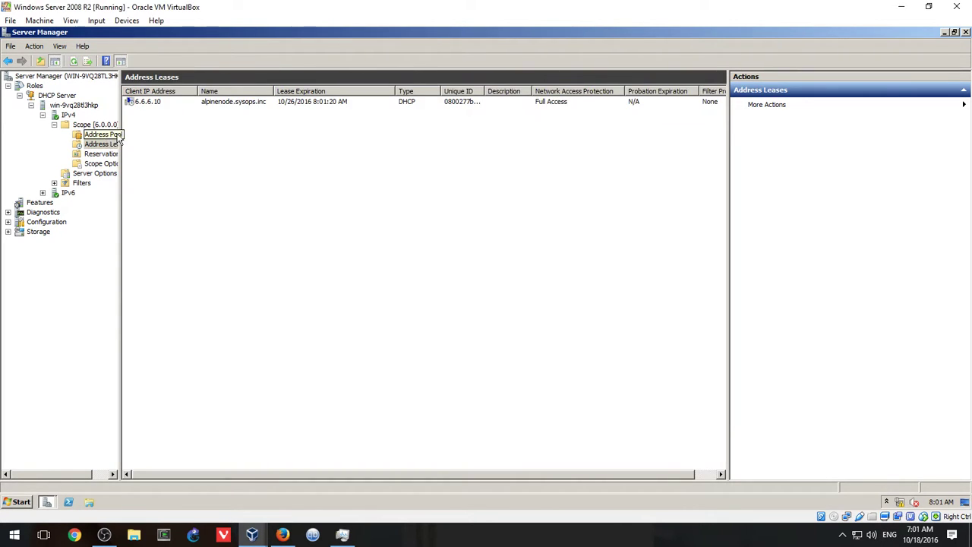
click(159, 105)
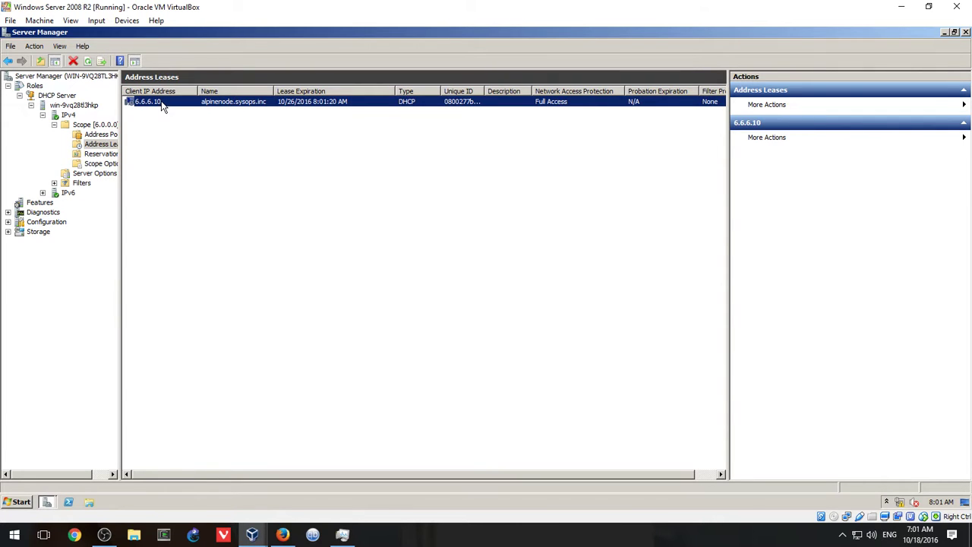
right_click(231, 108)
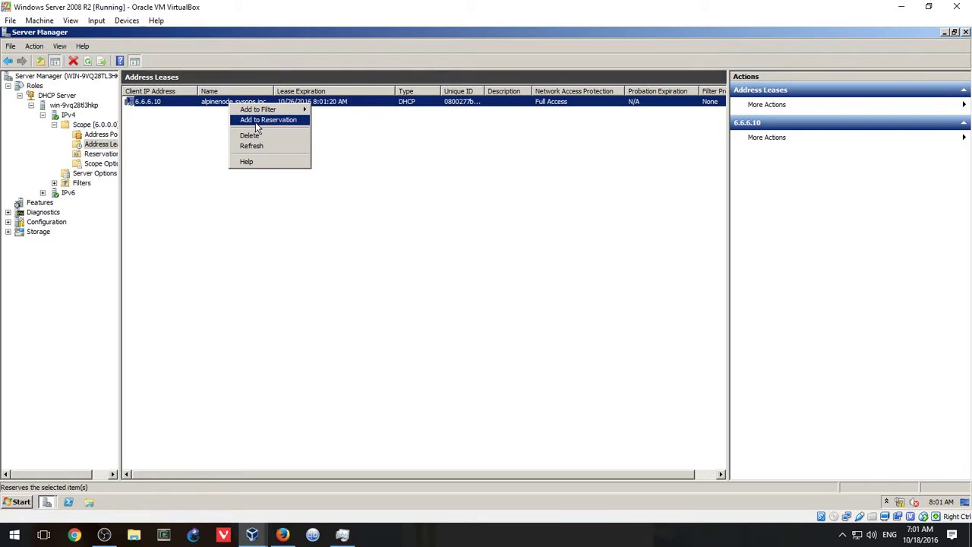
mouse_move(262, 110)
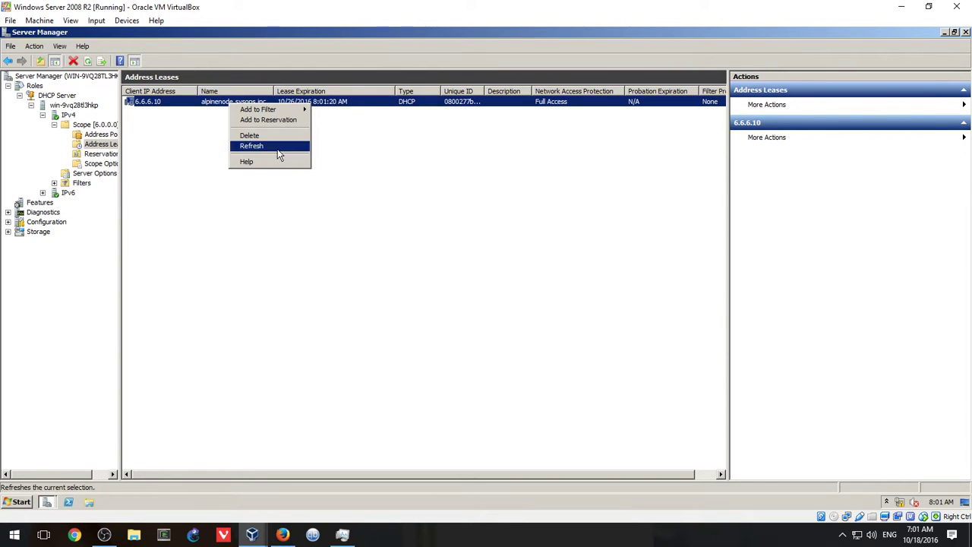
click(189, 180)
click(258, 542)
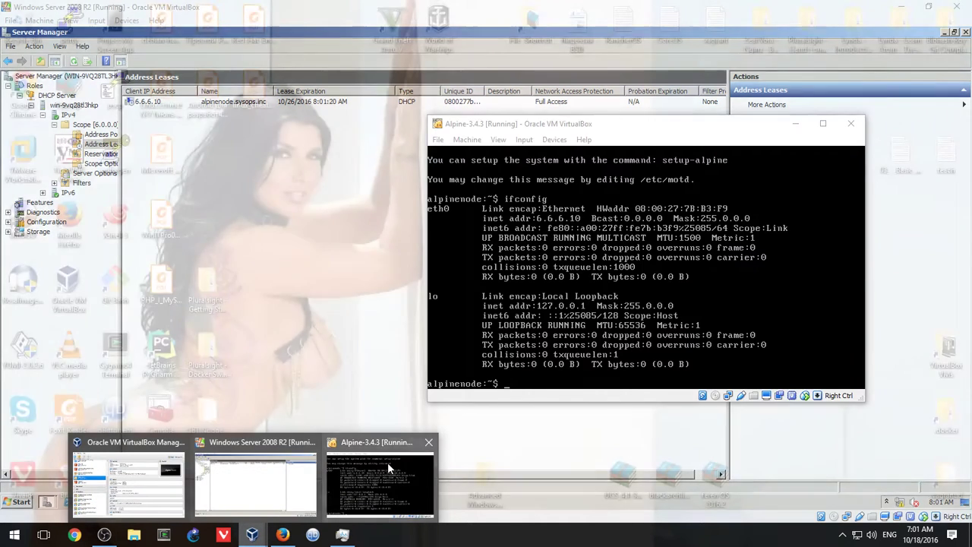
click(387, 462)
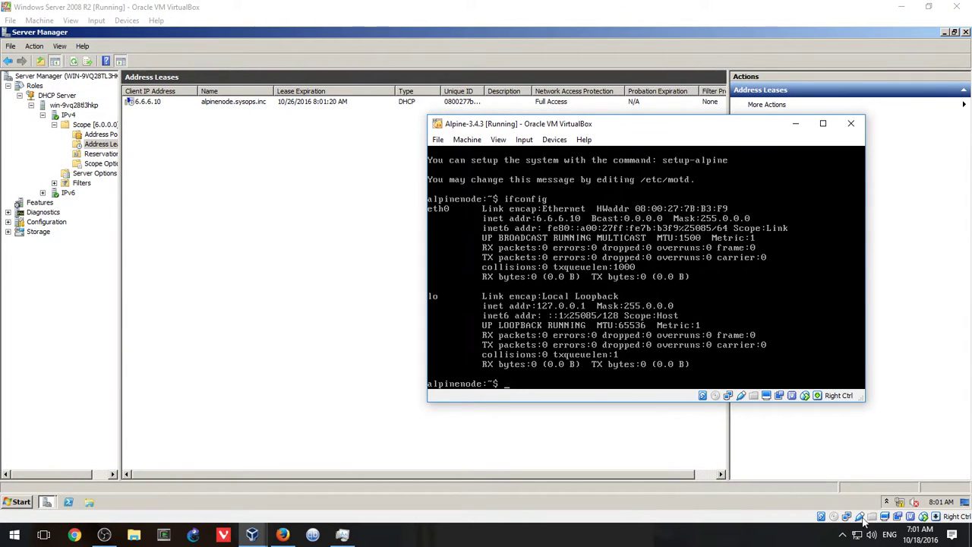
click(104, 534)
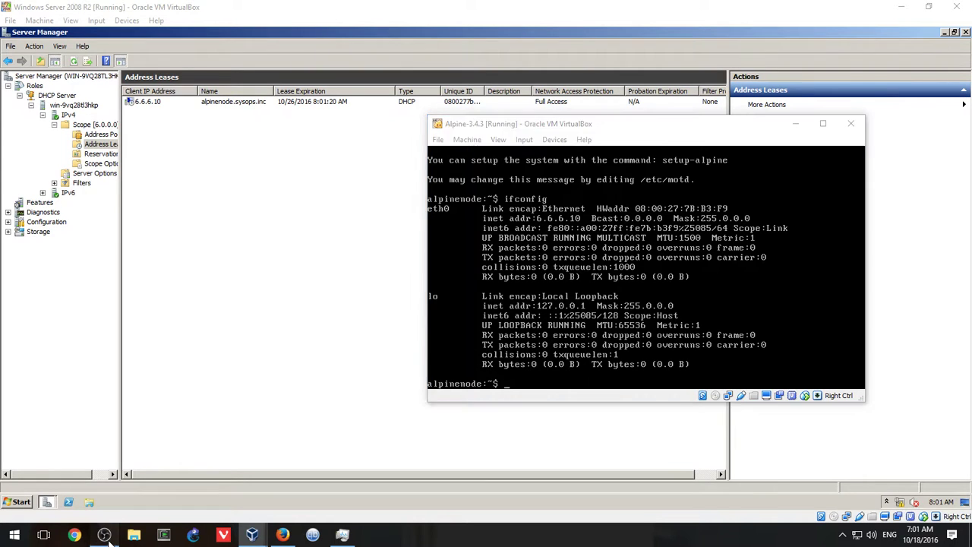